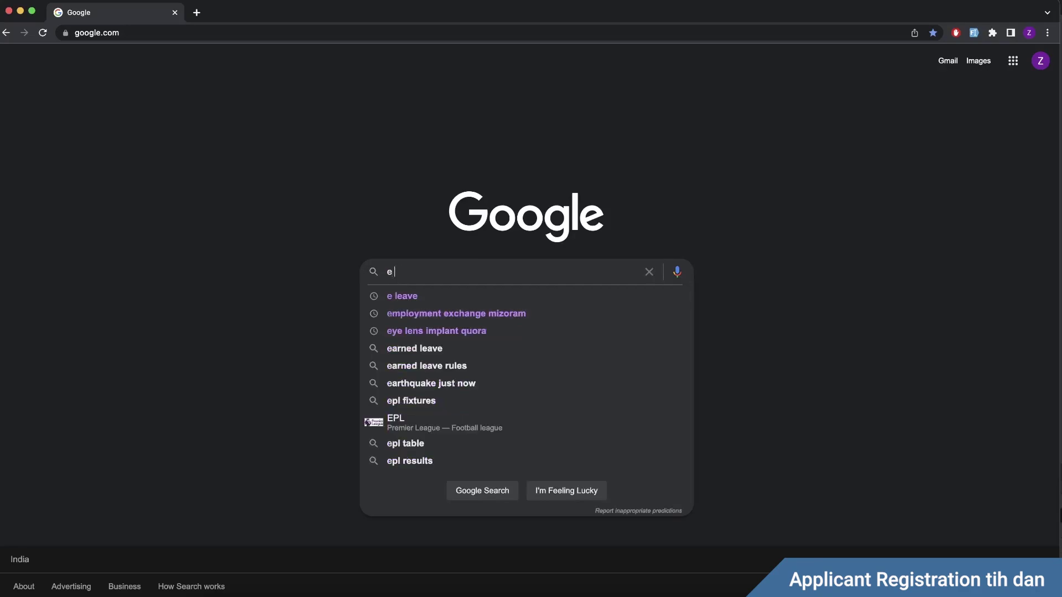
# Step: Search Google for 'e leave mizoram'
pyautogui.write('oram')
pyautogui.press('Return')
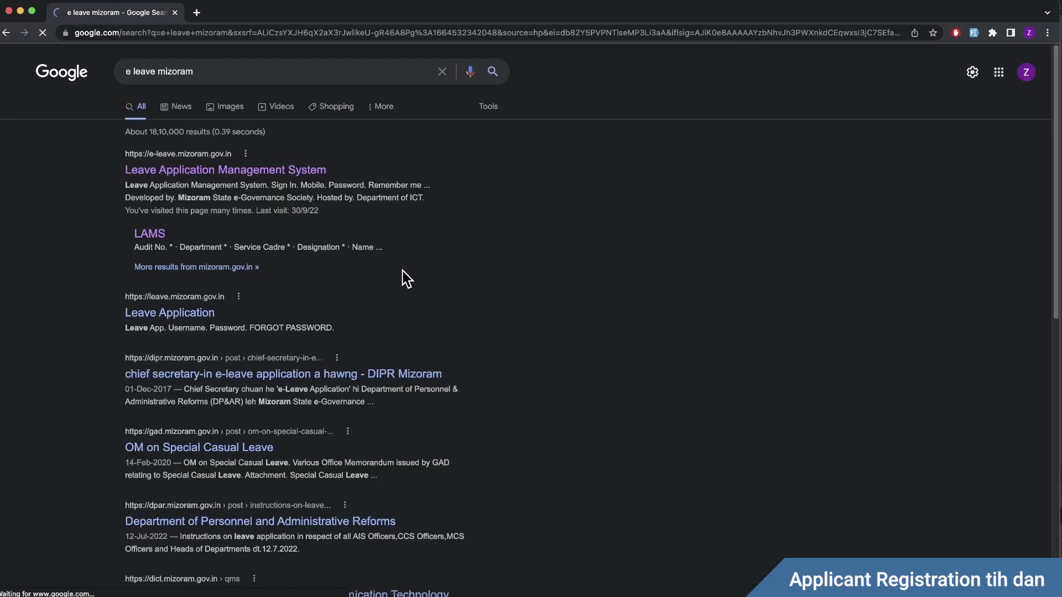
# Step: Open the Leave Application Management System search result
pyautogui.click(227, 171)
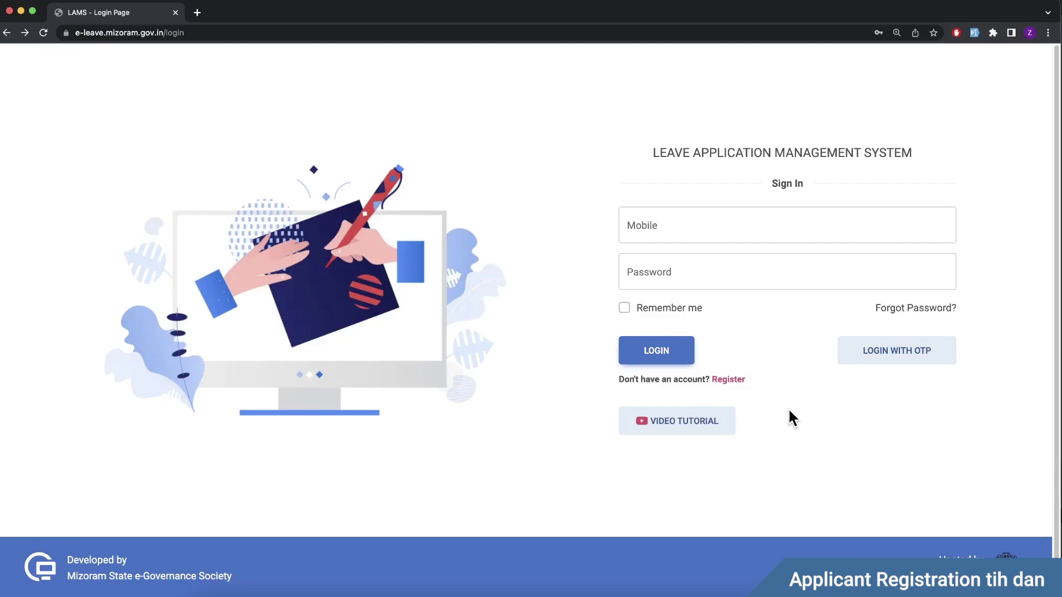
# Step: Open the registration form, check the Audit No. example, and enter Audit No. 204
pyautogui.click(728, 382)
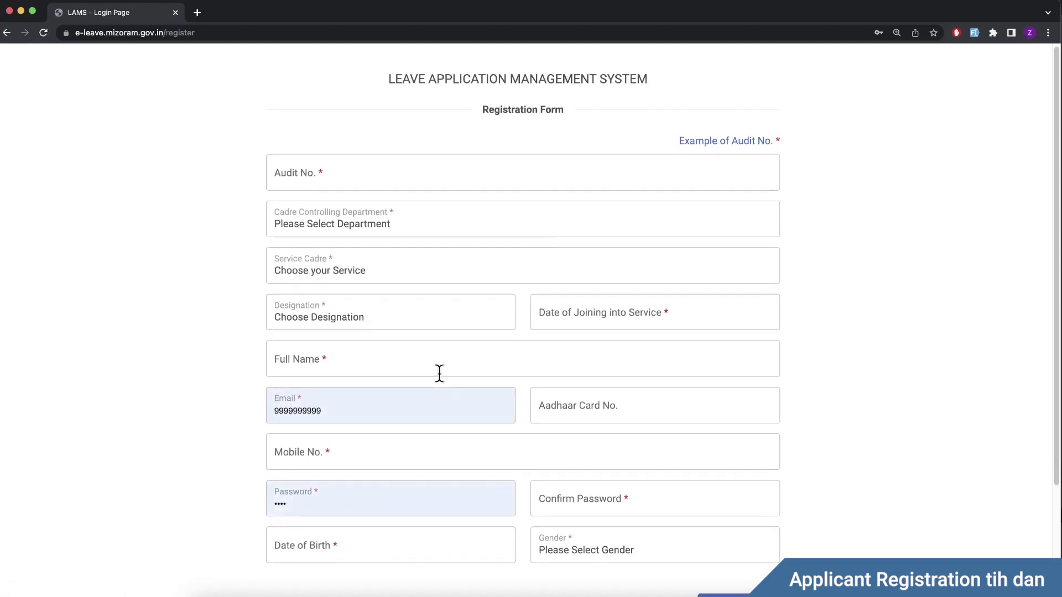
pyautogui.click(340, 178)
pyautogui.click(596, 145)
pyautogui.moveTo(694, 149)
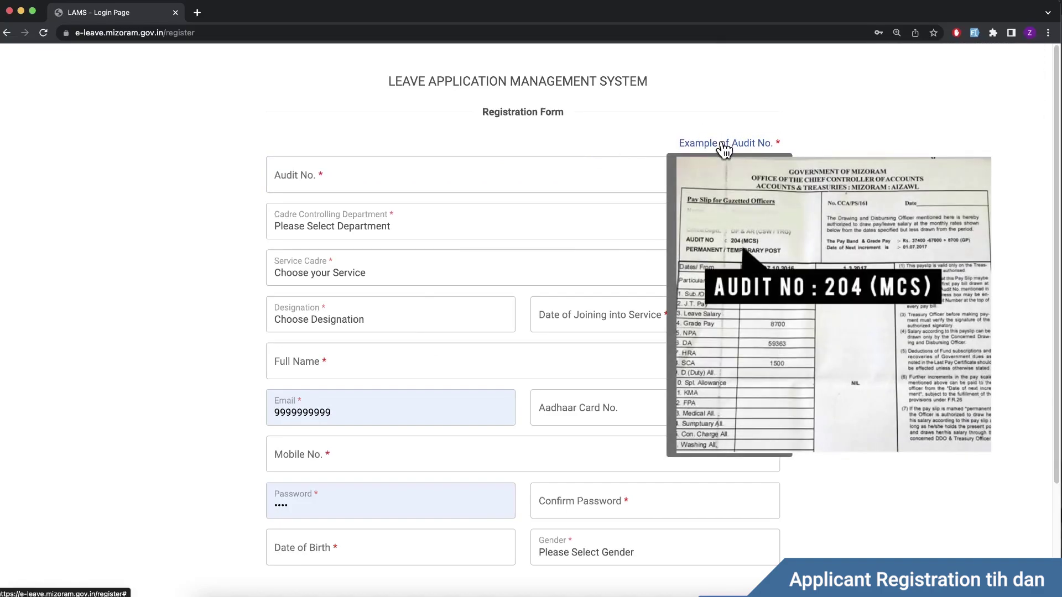
pyautogui.click(403, 170)
pyautogui.write('204')
pyautogui.press('Tab')
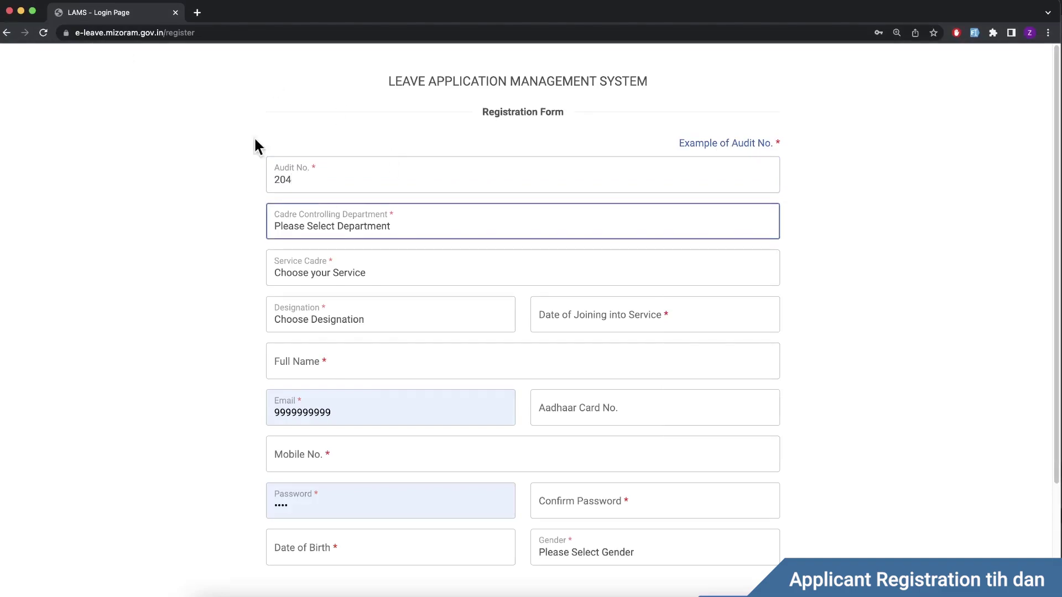
pyautogui.click(355, 224)
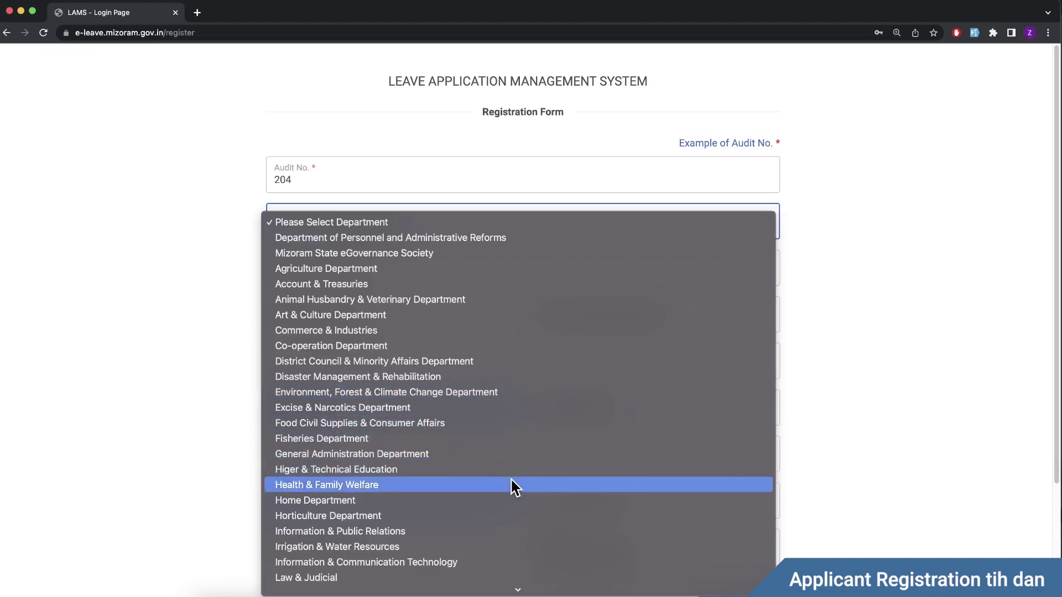
# Step: Choose Home Department, MZHOME : General cadre and Administrator designation
pyautogui.scroll(-2, 511, 481)
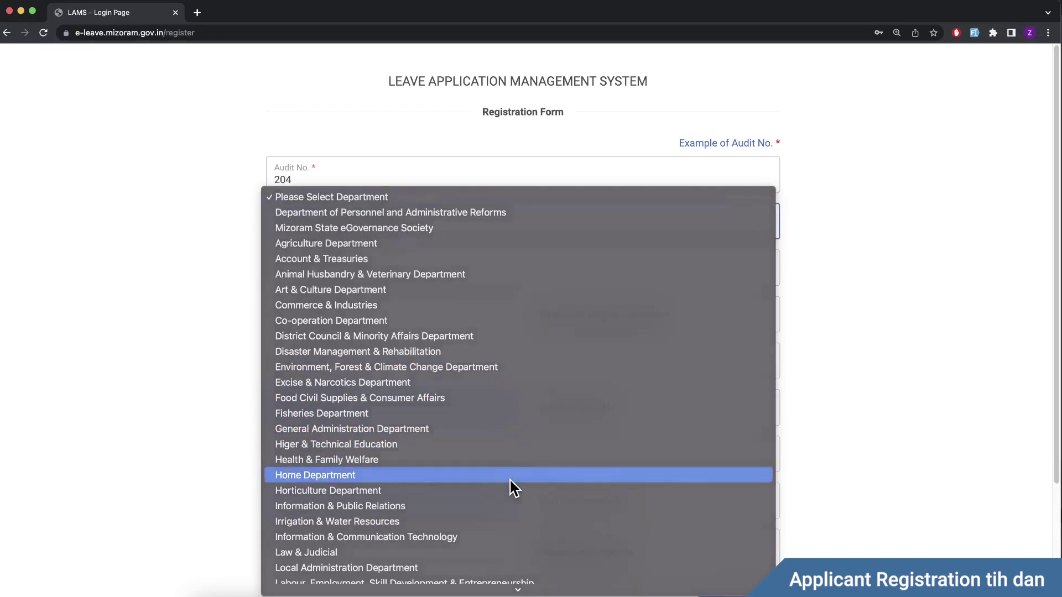
pyautogui.click(511, 477)
pyautogui.click(371, 277)
pyautogui.click(372, 282)
pyautogui.click(378, 324)
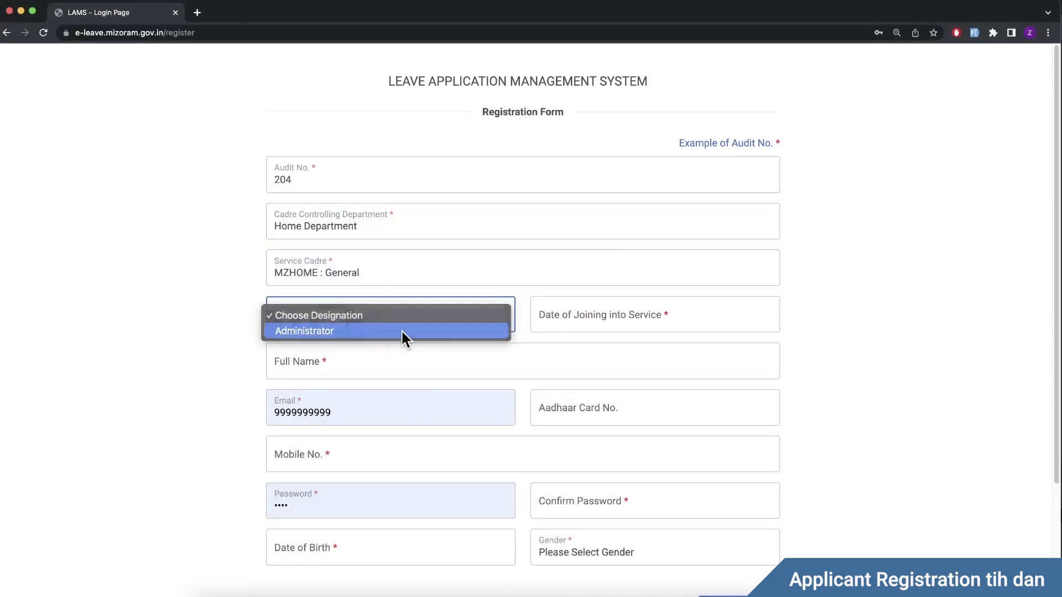
pyautogui.click(388, 331)
pyautogui.click(414, 318)
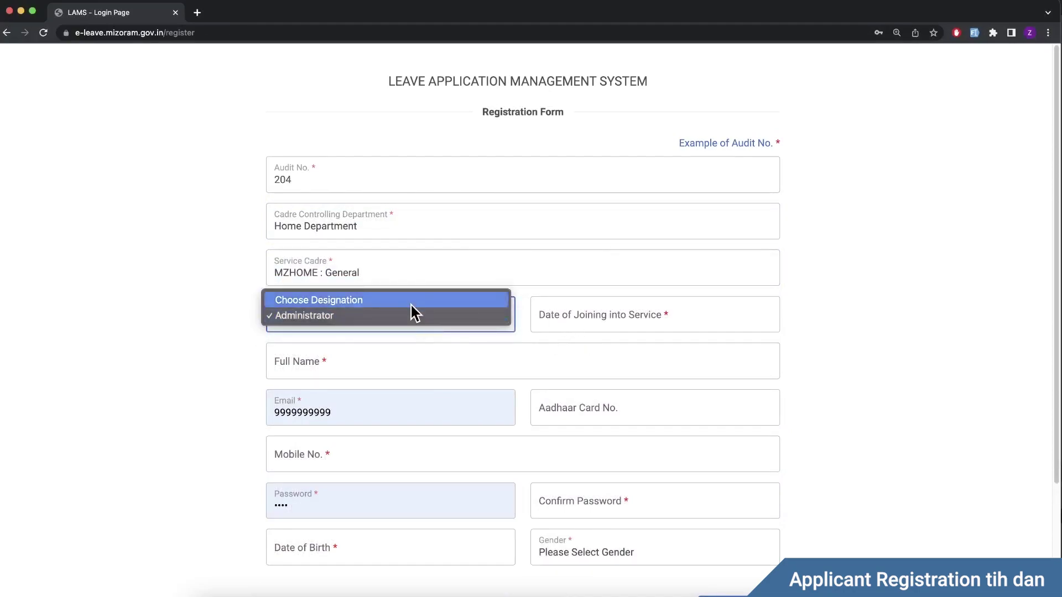
pyautogui.click(411, 313)
pyautogui.click(387, 315)
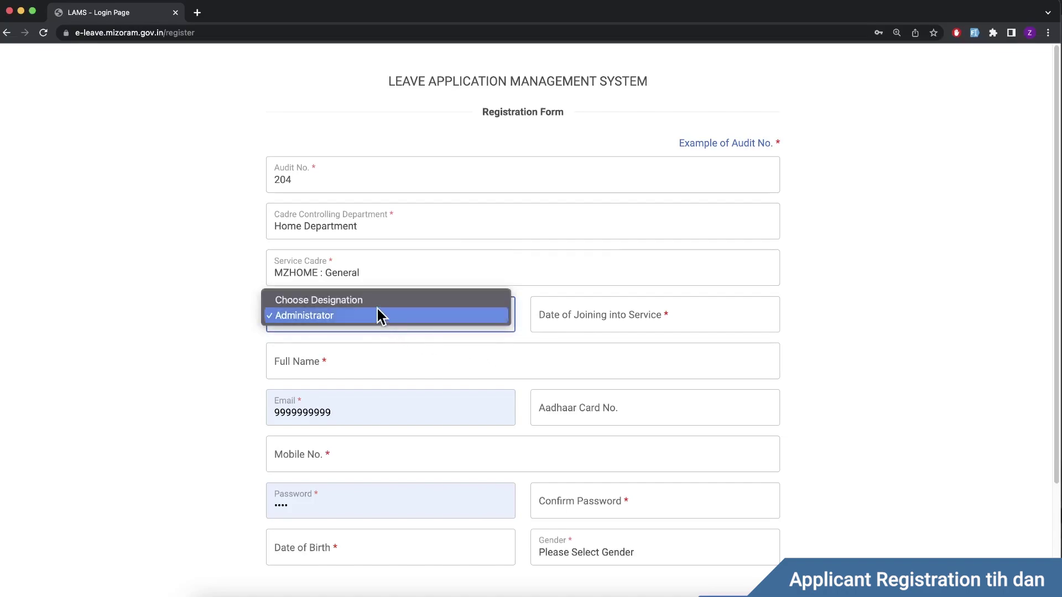
pyautogui.click(625, 314)
# Step: Enter joining date 08-10-2002 and the applicant's name, e-mail, Aadhaar number and mobile number
pyautogui.click(664, 318)
pyautogui.write('0810200')
pyautogui.write('2022')
pyautogui.click(332, 364)
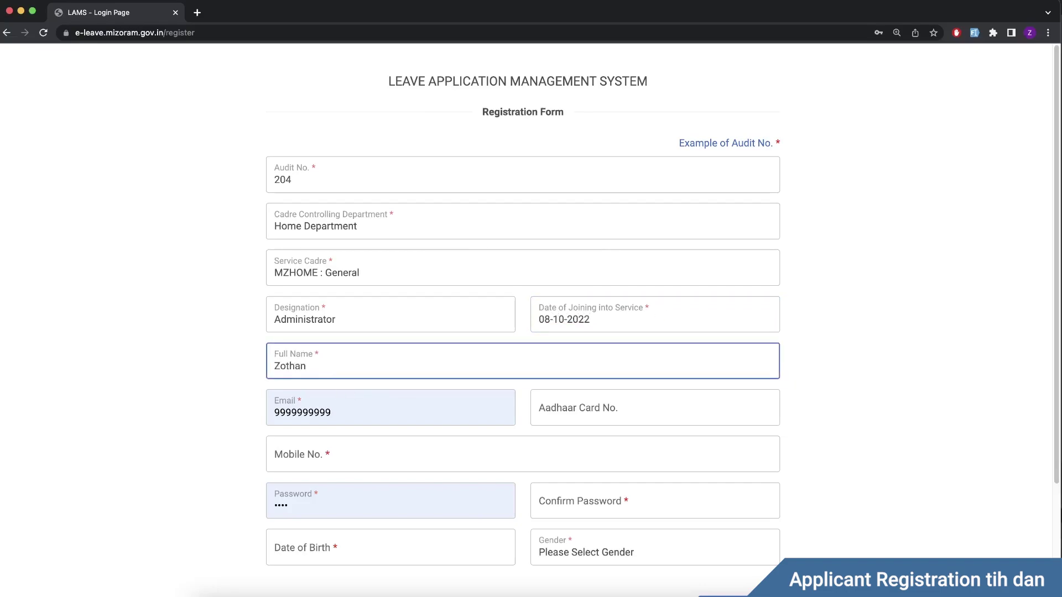
pyautogui.doubleClick(319, 419)
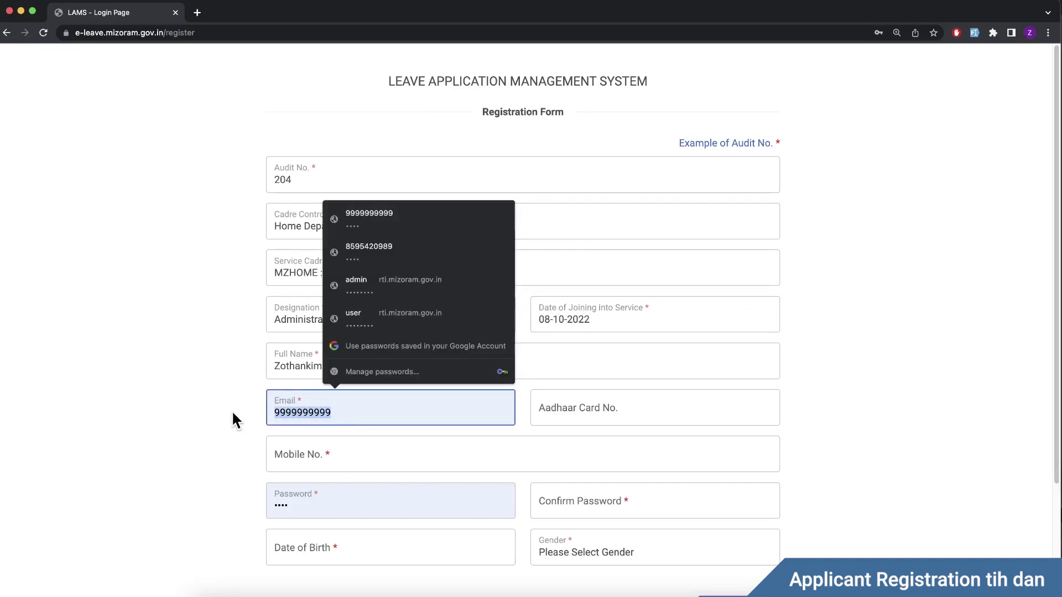
pyautogui.click(590, 408)
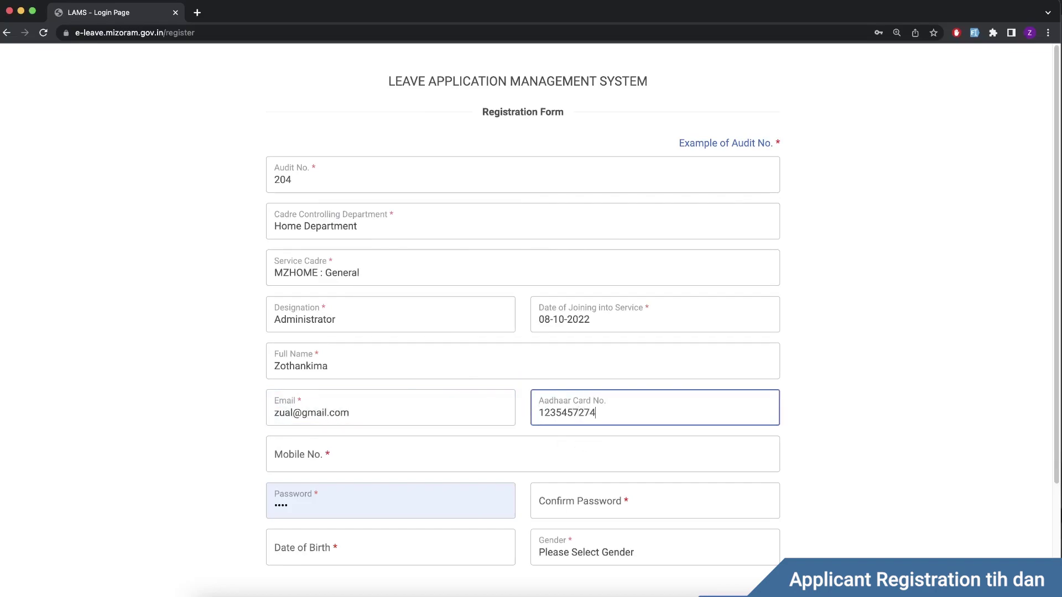
pyautogui.click(453, 448)
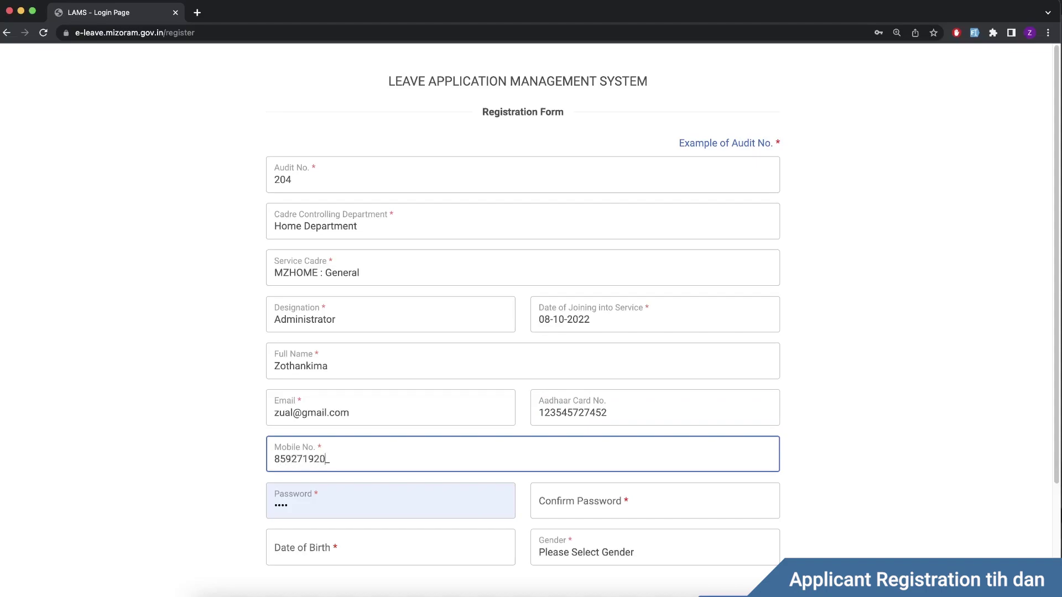
pyautogui.scroll(-1, 386, 437)
pyautogui.press('Tab')
pyautogui.write('12345678')
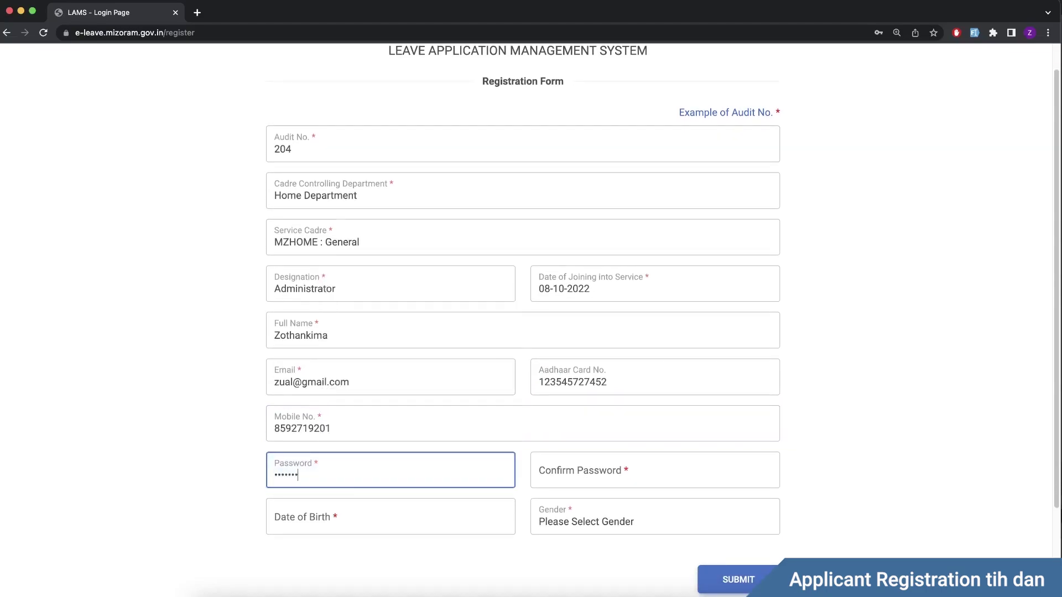
pyautogui.press('Tab')
pyautogui.write('12345678')
pyautogui.scroll(-1, 336, 483)
pyautogui.click(335, 483)
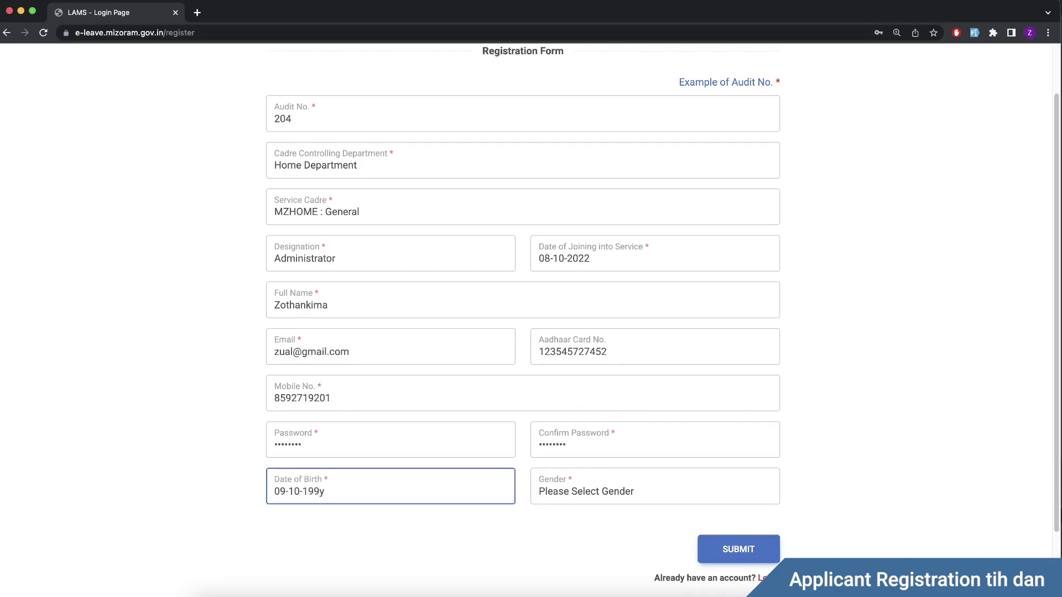
pyautogui.click(603, 489)
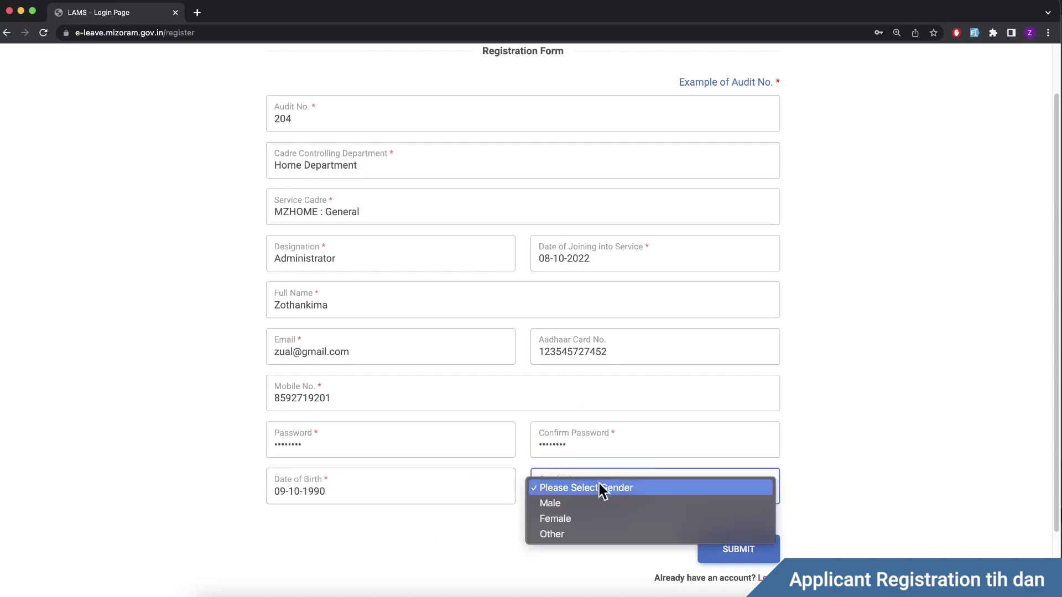
pyautogui.click(617, 508)
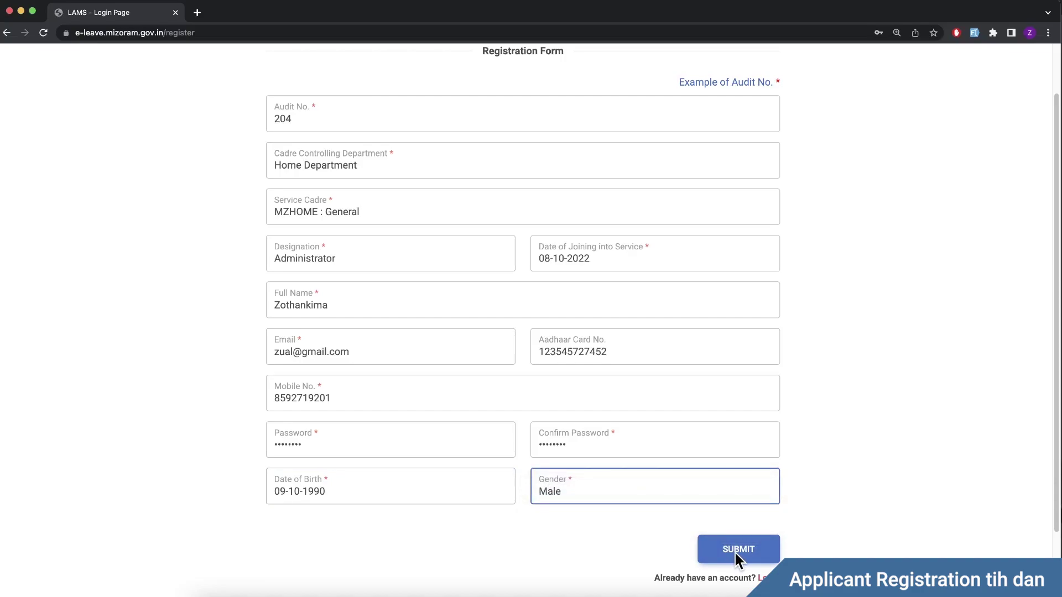
pyautogui.click(736, 554)
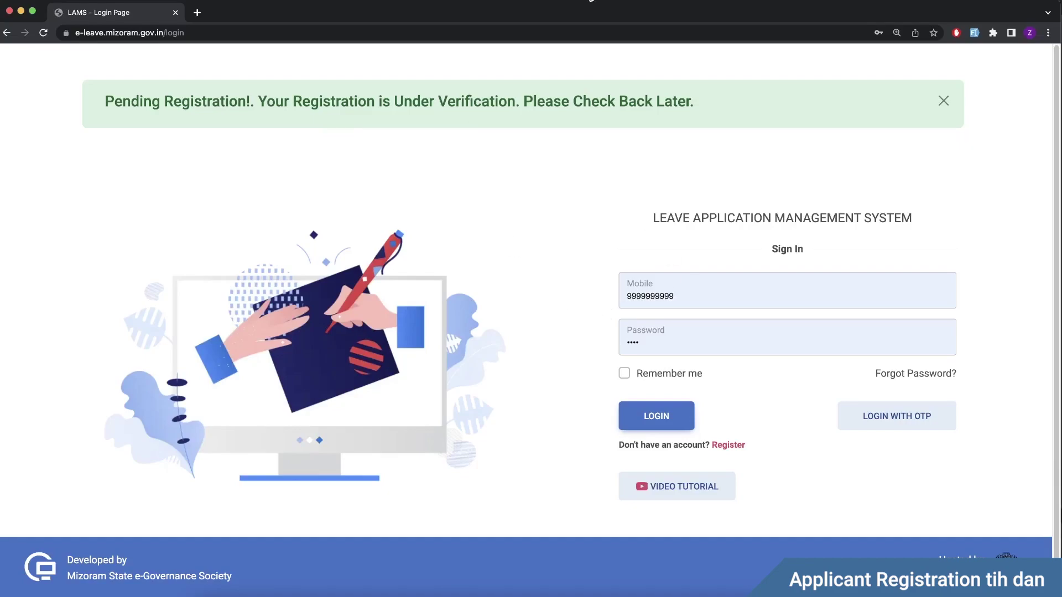
# Step: Dismiss the Pending Registration banner and look over the sign-in page
pyautogui.click(957, 109)
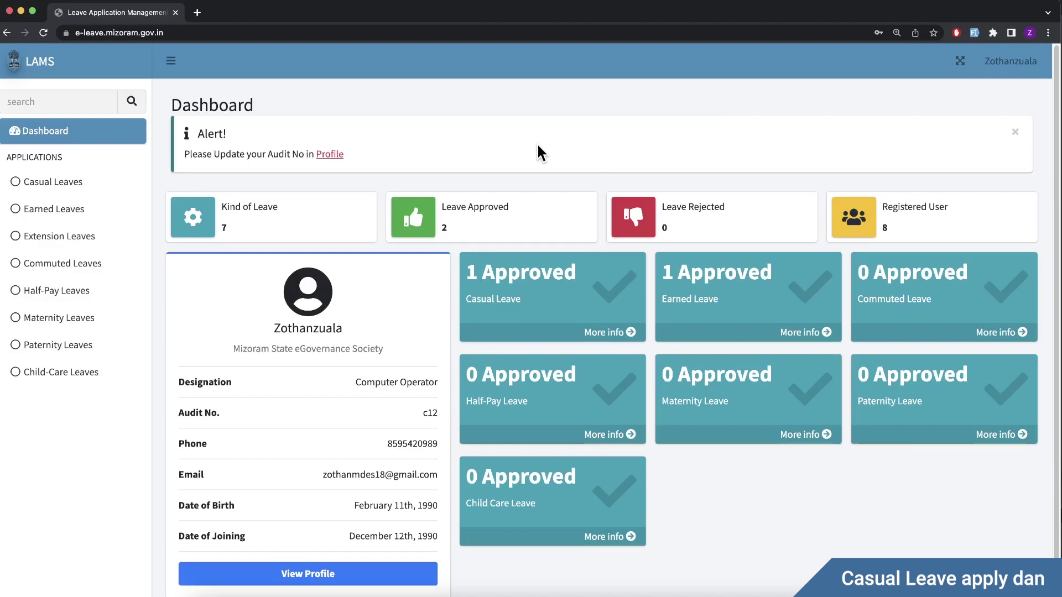
pyautogui.scroll(-1, 749, 460)
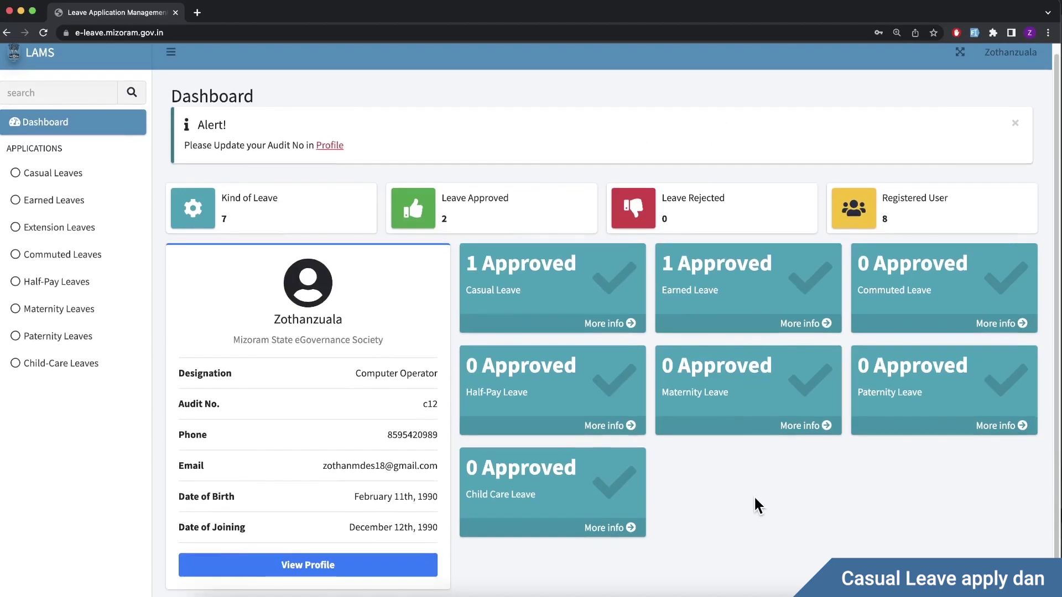
pyautogui.scroll(1, 755, 497)
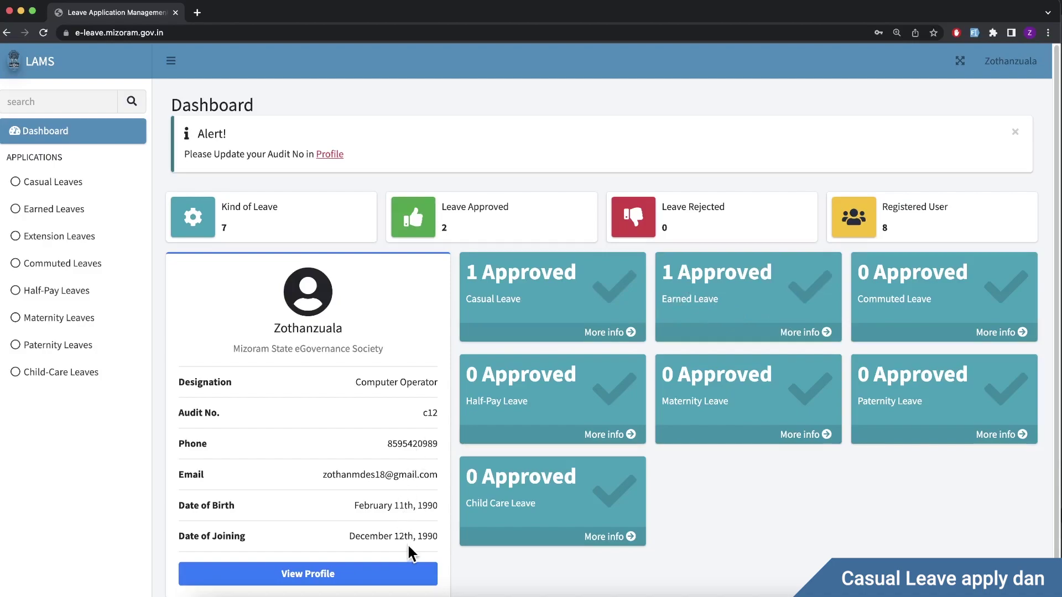
# Step: File a casual leave for 30-10-2022 to the System Administrator, reason 'Fever and Illness'
pyautogui.click(98, 194)
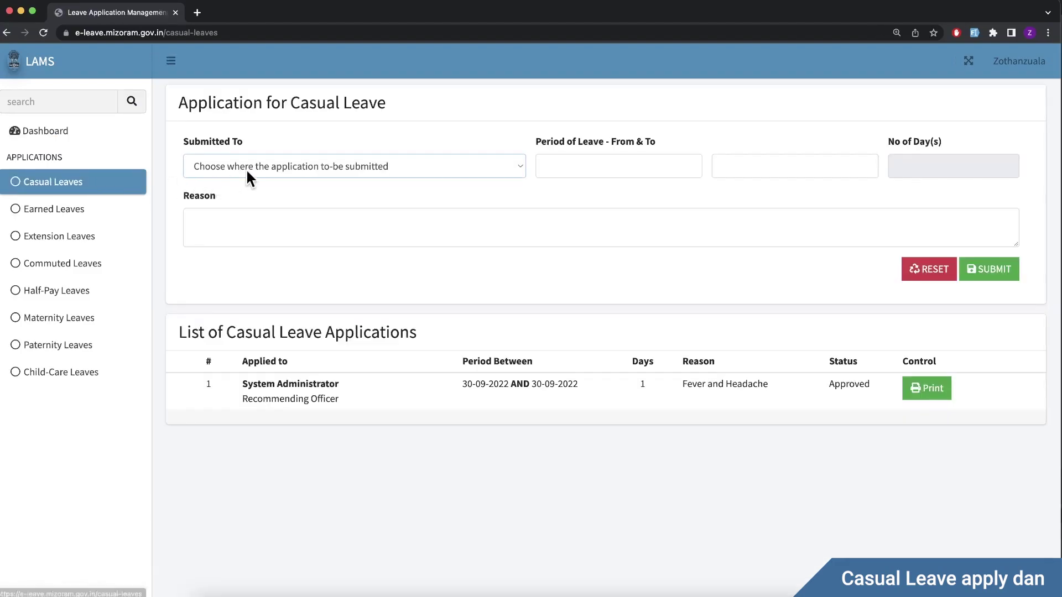
pyautogui.click(269, 168)
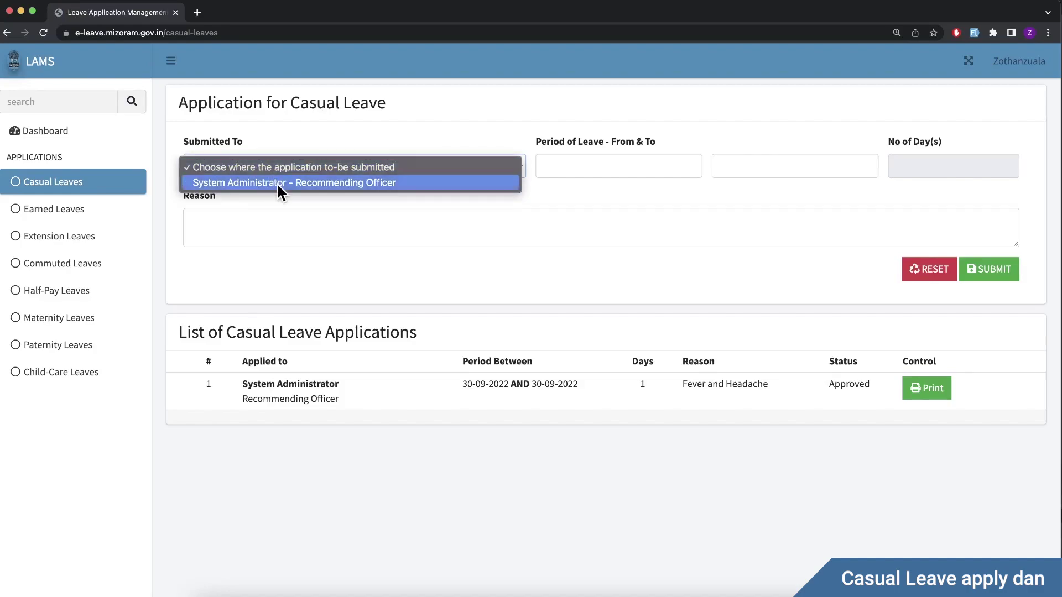
pyautogui.click(276, 182)
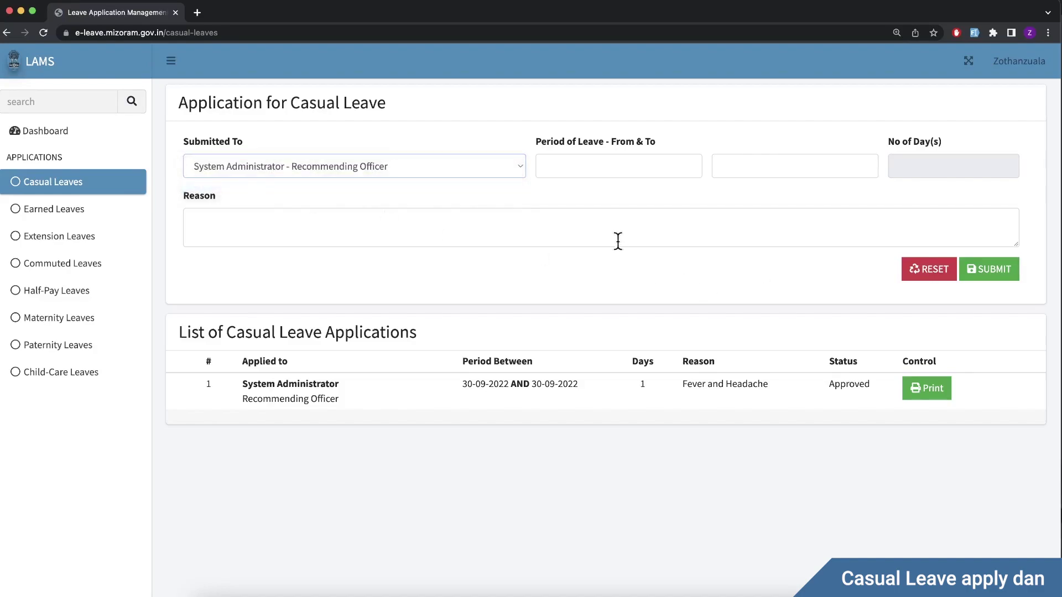
pyautogui.click(579, 166)
pyautogui.write('30-')
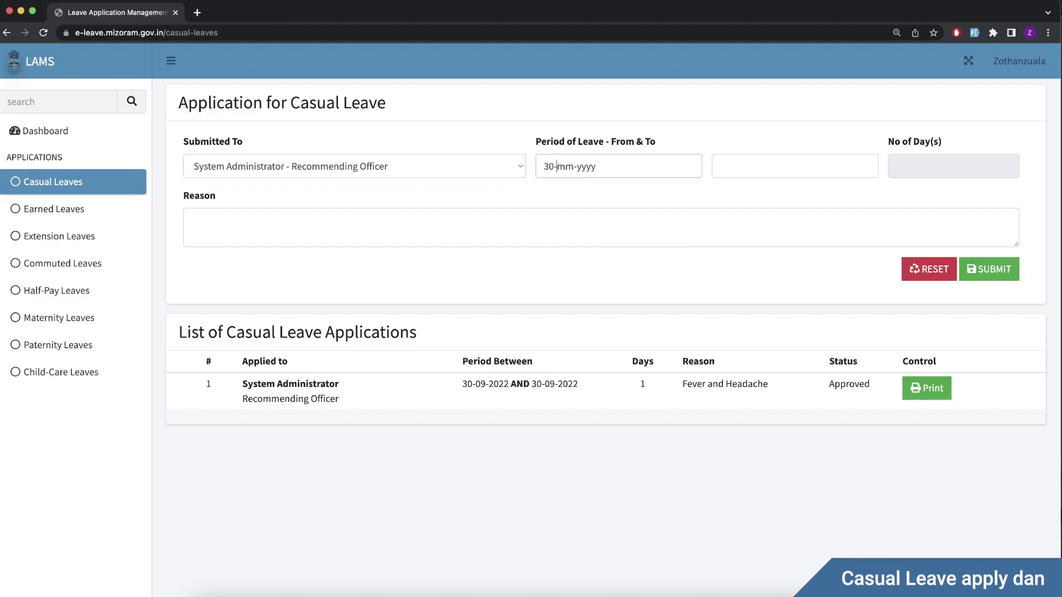
pyautogui.write('10-2022')
pyautogui.click(723, 166)
pyautogui.write('30-10-2022')
pyautogui.click(841, 215)
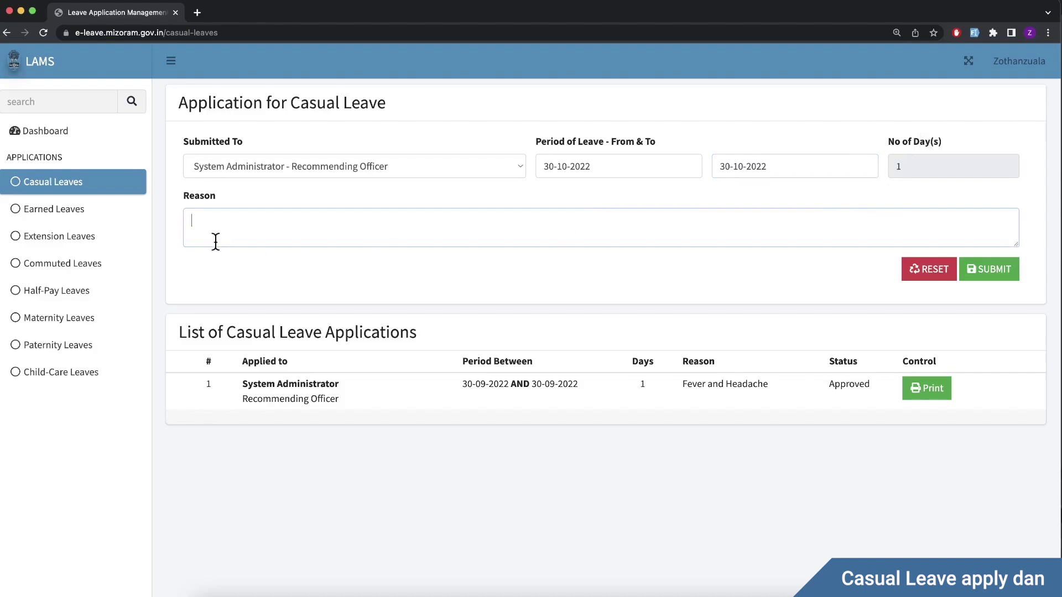
pyautogui.write('Fever and Illness')
pyautogui.click(997, 271)
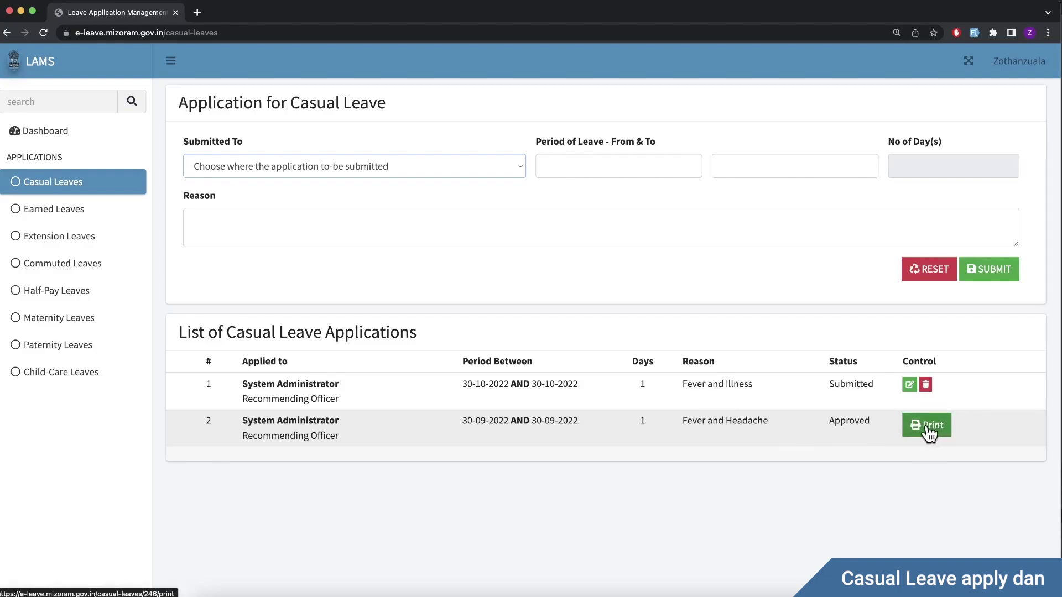
# Step: Start an earned leave with pay 30000, dates 05-10-2022 to 14-10-2022, addressed to System Administrator
pyautogui.click(91, 222)
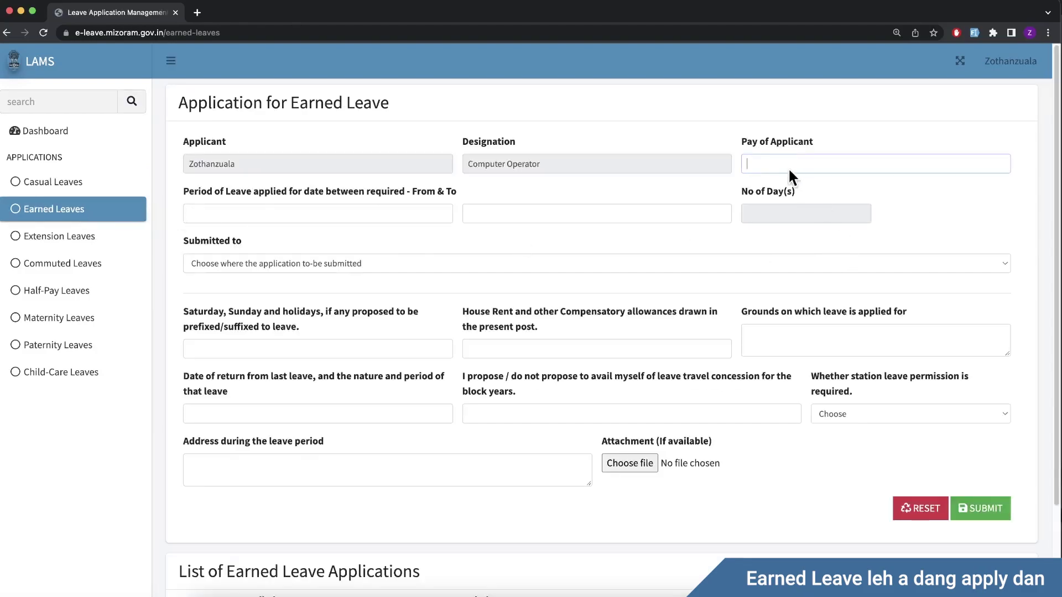
pyautogui.write('30000')
pyautogui.click(325, 213)
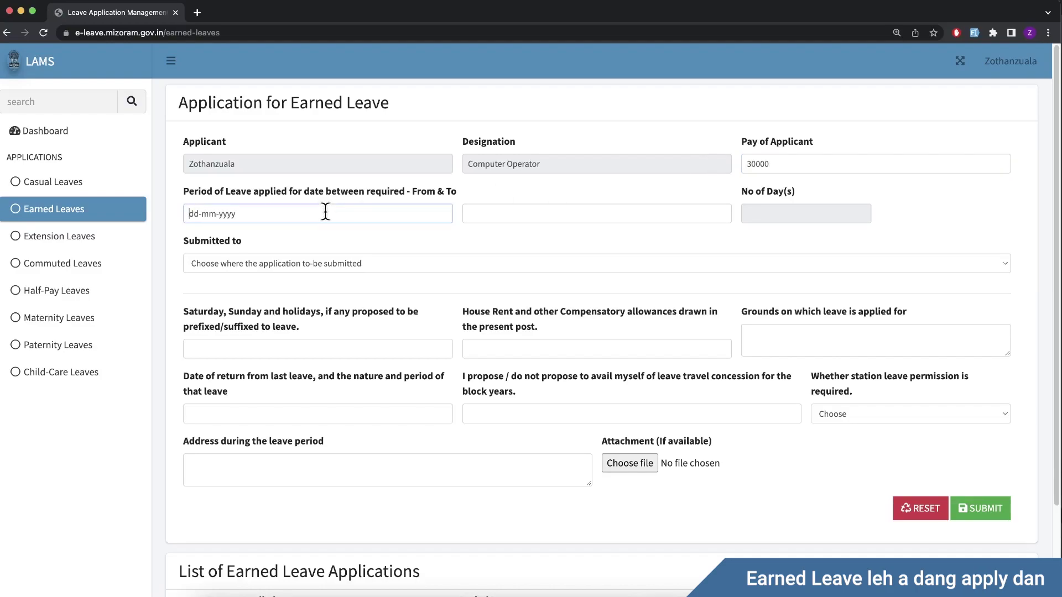
pyautogui.write('05102022')
pyautogui.click(468, 213)
pyautogui.write('14-10-2022')
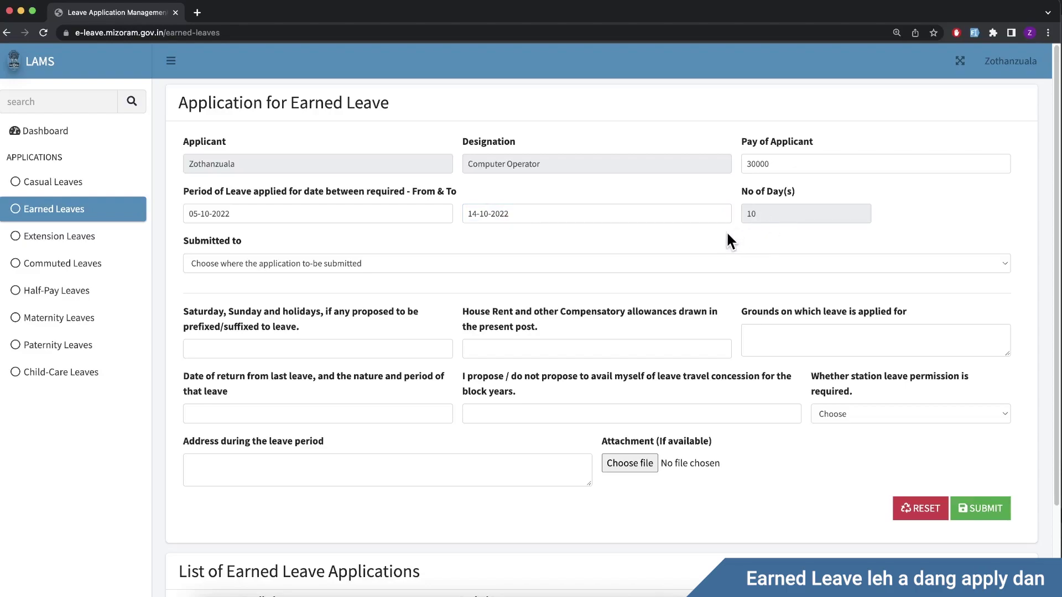
pyautogui.click(272, 269)
pyautogui.click(254, 280)
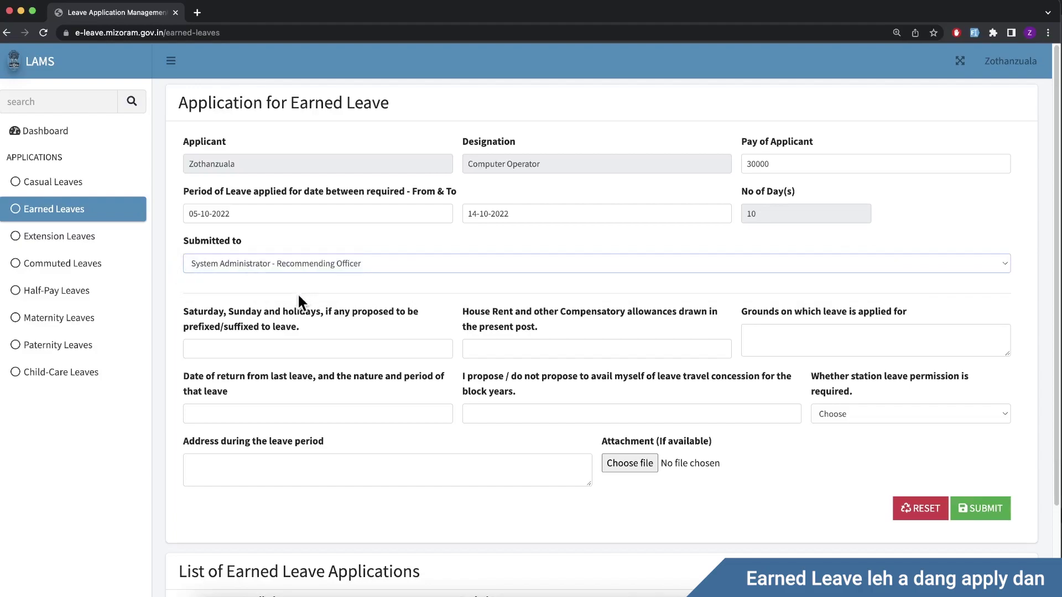
# Step: Enter grounds 'Undergoing surgery', station leave permission not required, and leave address Delhi
pyautogui.scroll(-1, 301, 301)
pyautogui.click(311, 321)
pyautogui.click(548, 324)
pyautogui.click(362, 321)
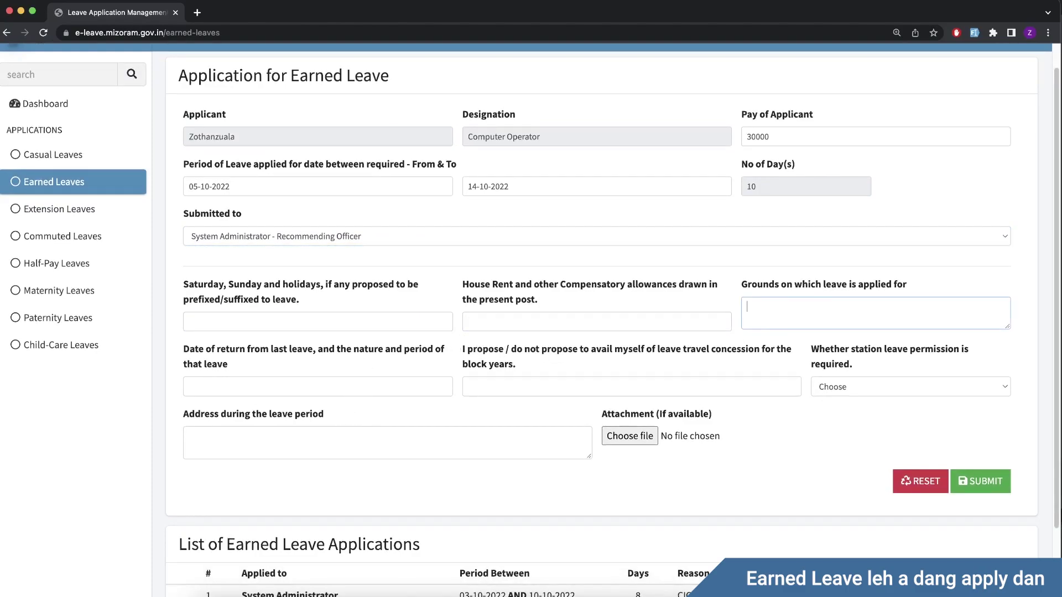
pyautogui.write('Undergoing surgery')
pyautogui.click(890, 387)
pyautogui.click(840, 405)
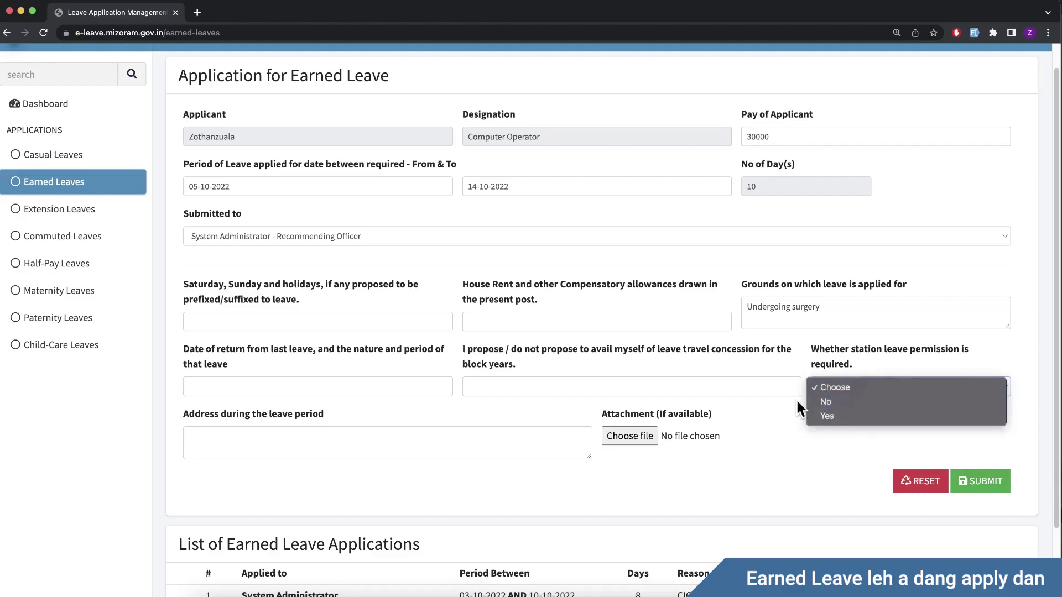
pyautogui.click(361, 432)
pyautogui.write('Delhi')
# Step: Attach an image file and submit the earned leave application
pyautogui.click(630, 436)
pyautogui.doubleClick(343, 185)
pyautogui.scroll(-2, 798, 479)
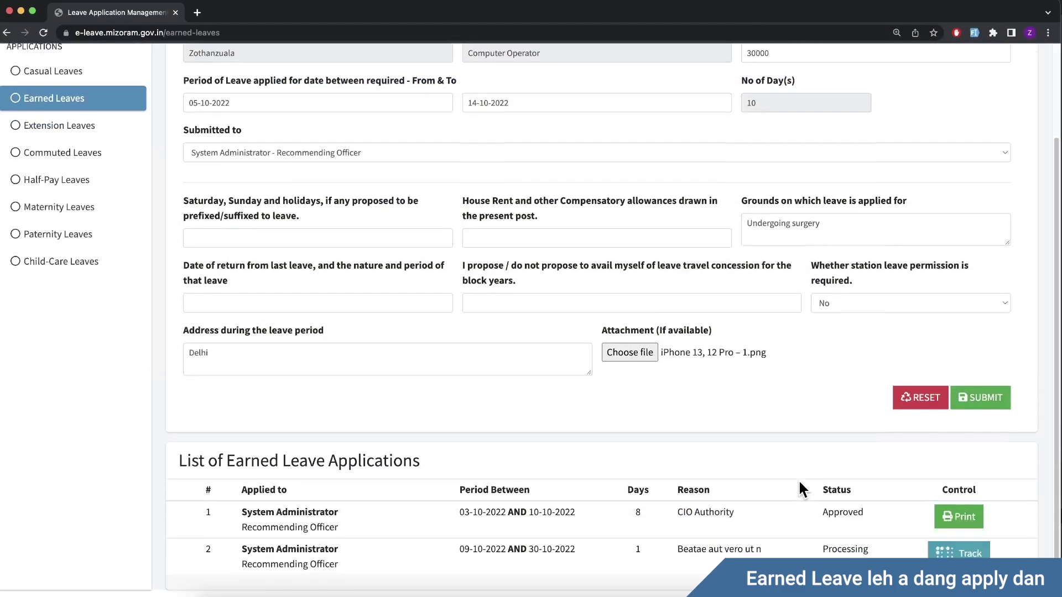
pyautogui.scroll(4, 799, 479)
pyautogui.click(989, 518)
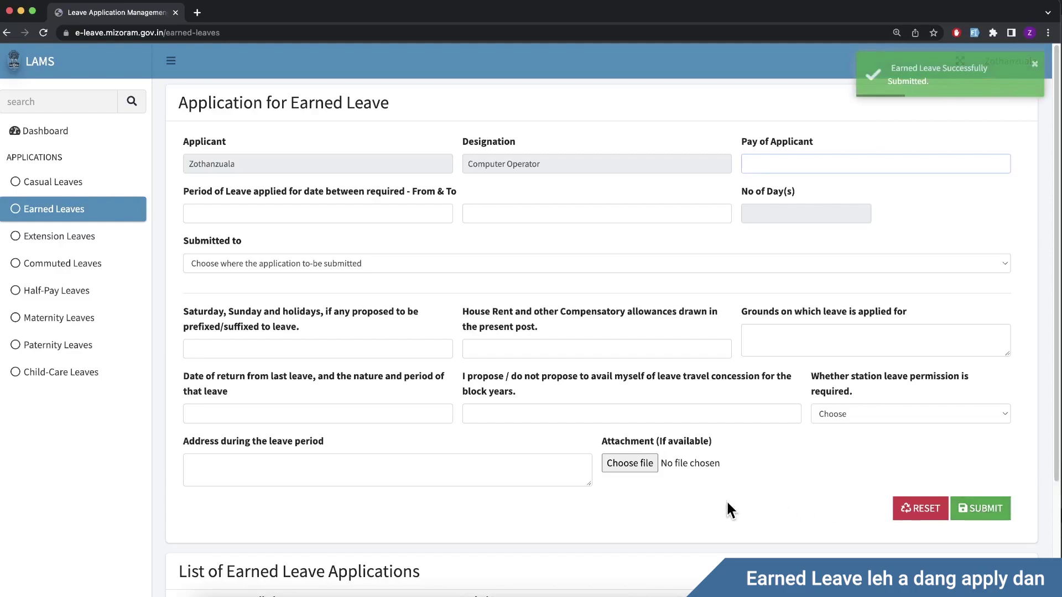
# Step: Track the Processing earned leave for 09-10-2022 to 30-10-2022 in row 3
pyautogui.scroll(-3, 726, 500)
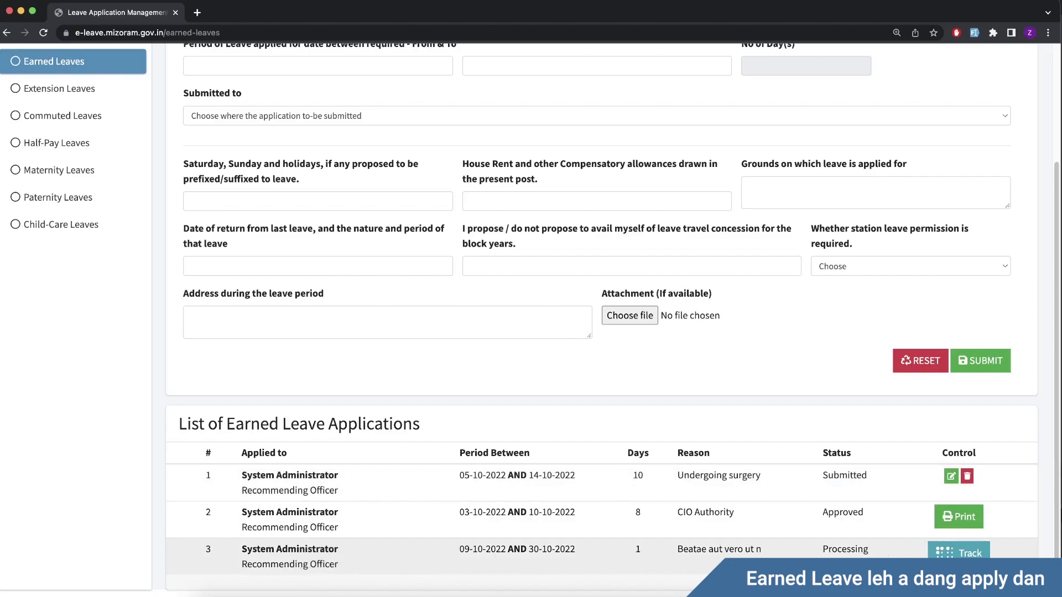
pyautogui.click(931, 554)
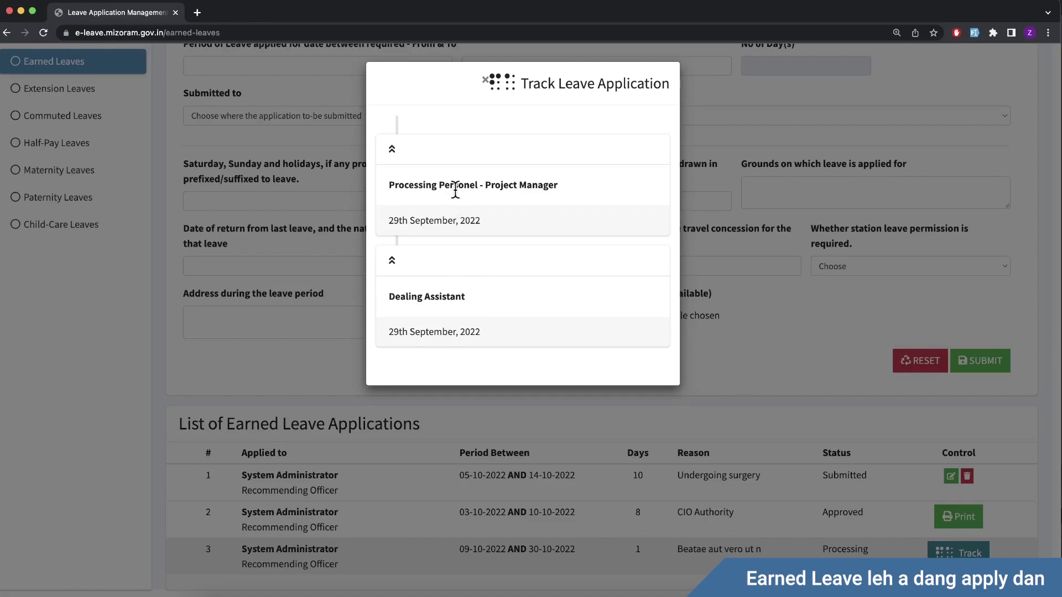
# Step: Close the Track Leave Application window
pyautogui.click(747, 378)
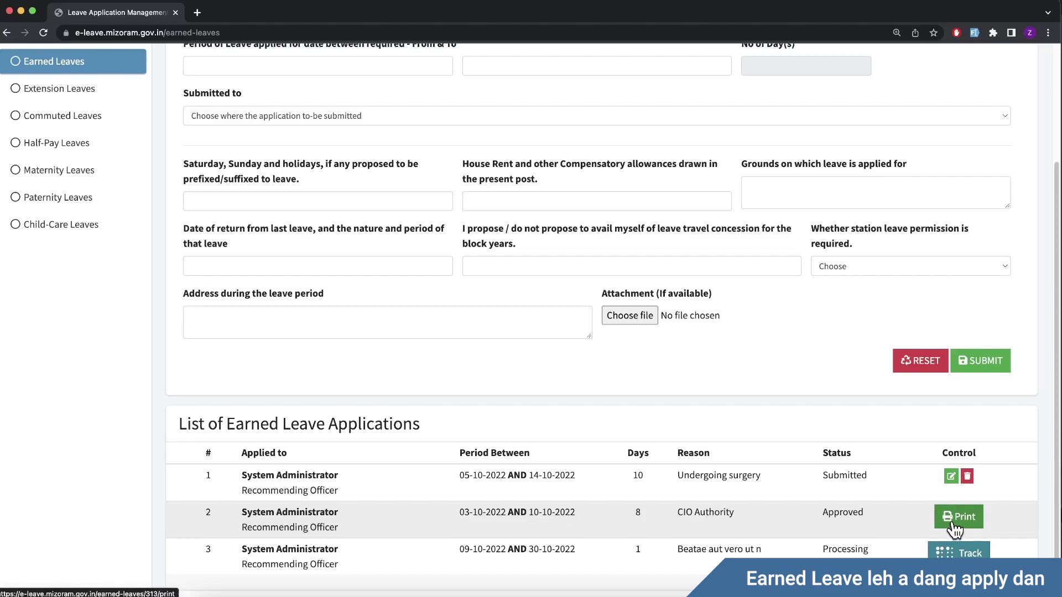
# Step: Visit the Dashboard and profile page, then go to the Casual Leaves list
pyautogui.scroll(3, 753, 530)
pyautogui.scroll(-3, 417, 491)
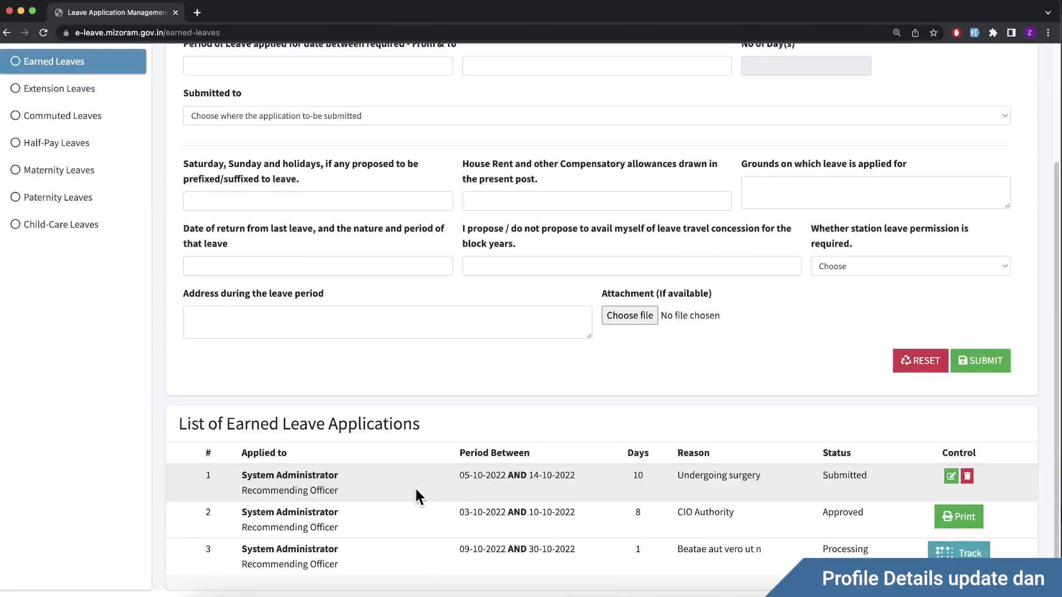
pyautogui.scroll(3, 415, 487)
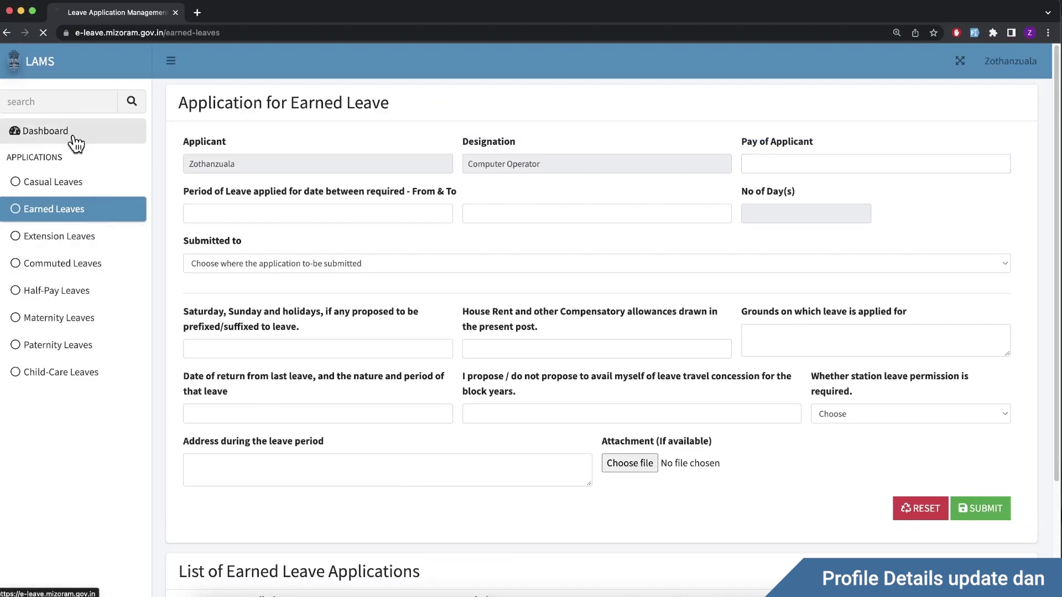
pyautogui.click(72, 137)
pyautogui.click(332, 575)
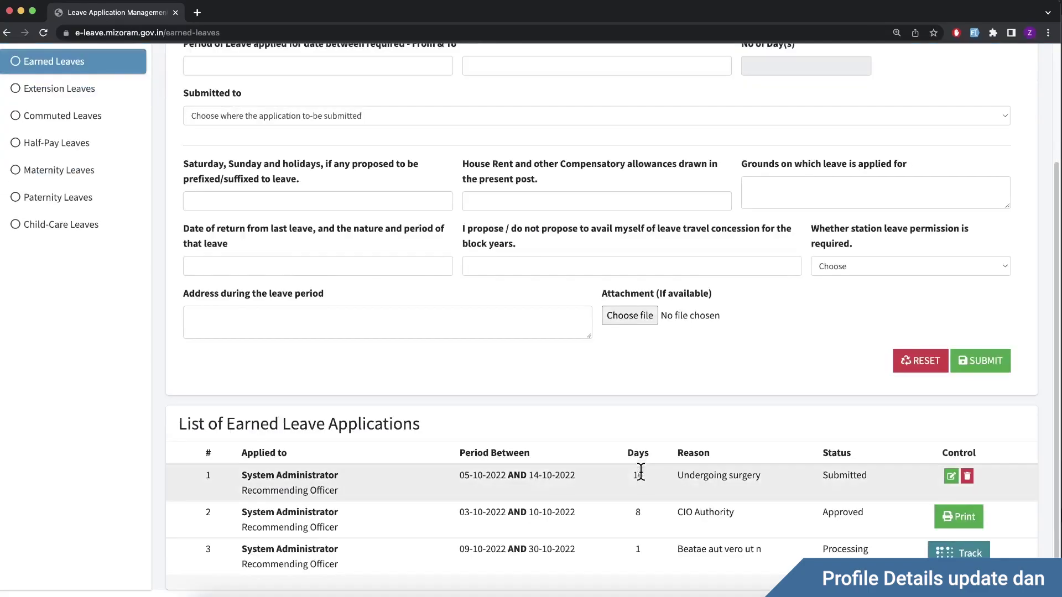
pyautogui.scroll(3, 641, 484)
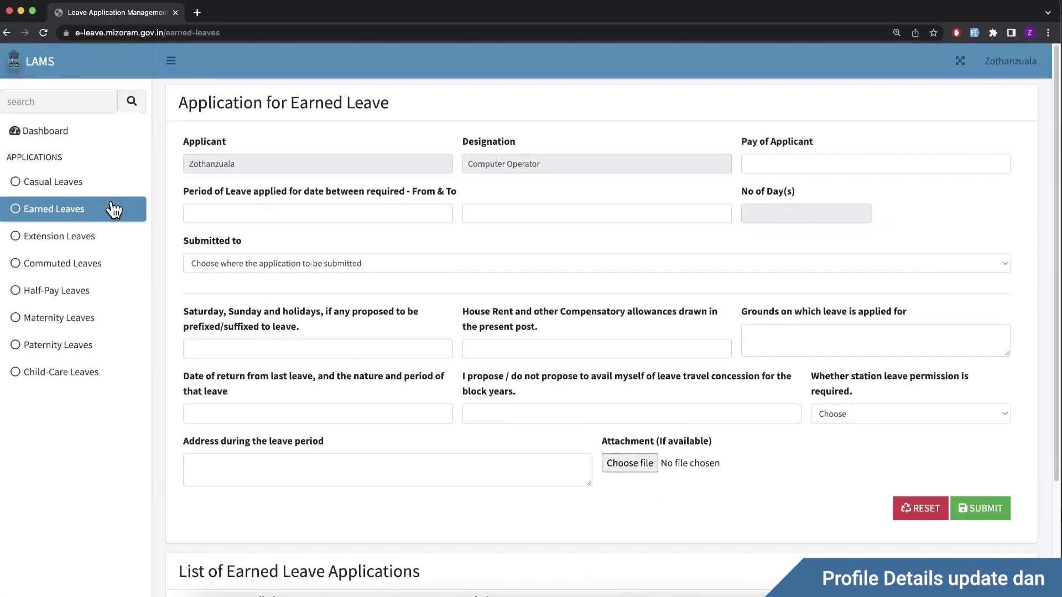
pyautogui.click(105, 191)
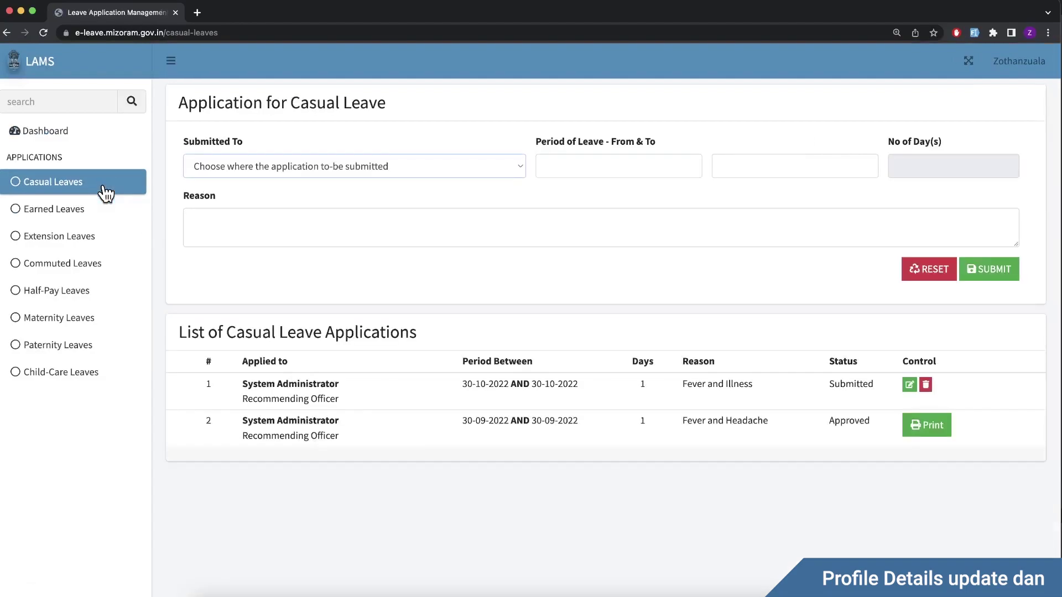